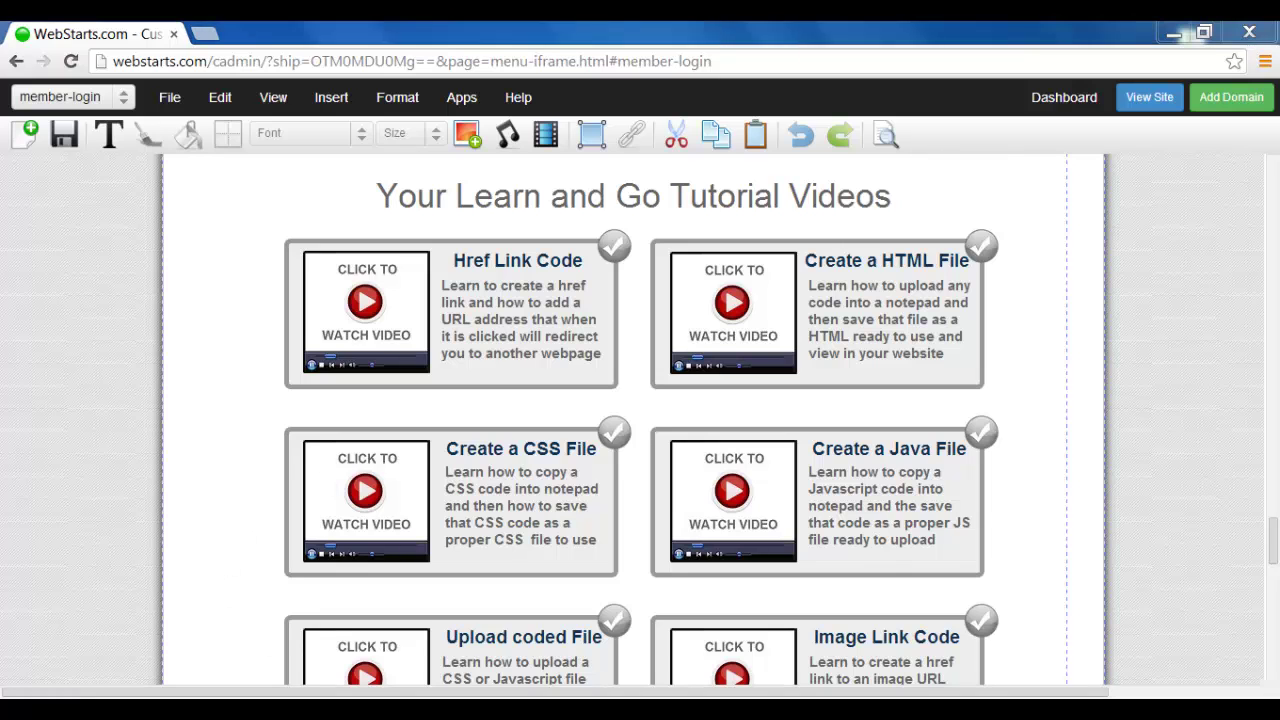
# Minimize everything with Win+D to reveal the cssfile and javascriptfile files on the desktop.
pyautogui.press('super+d')
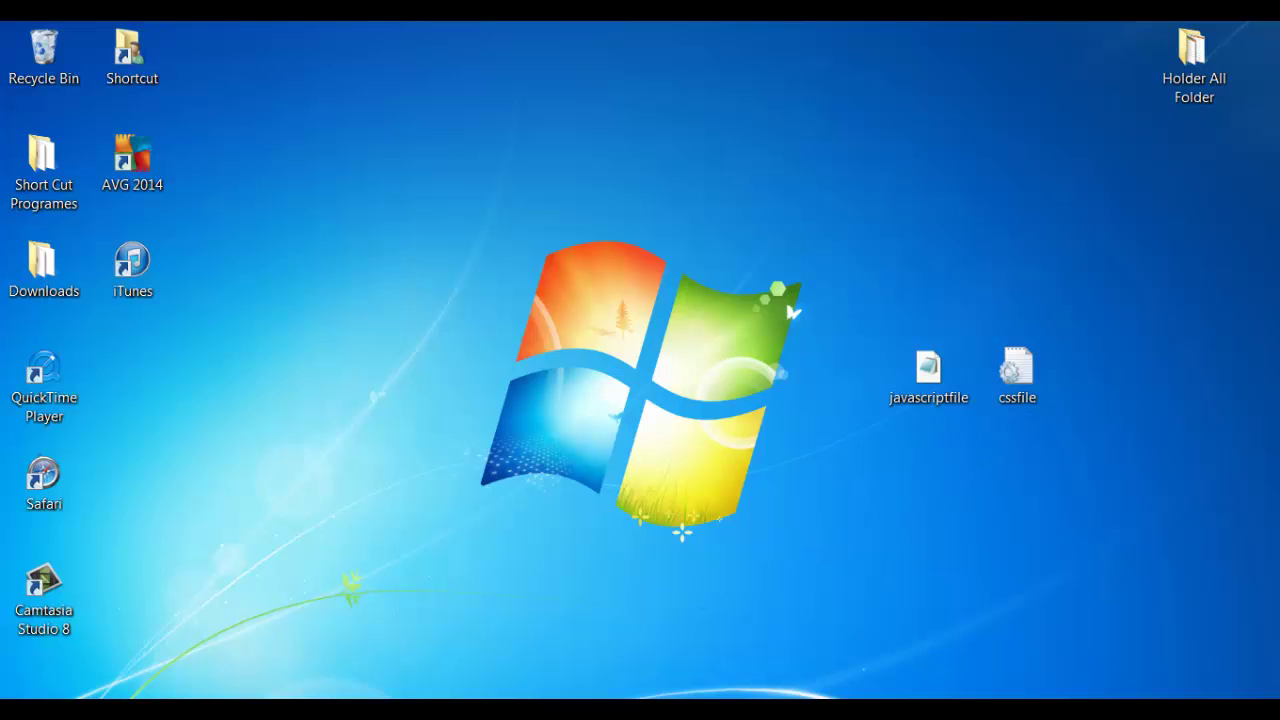
# Upload cssfile and javascriptfile from the desktop through Insert > File's file manager.
pyautogui.press('super+d')
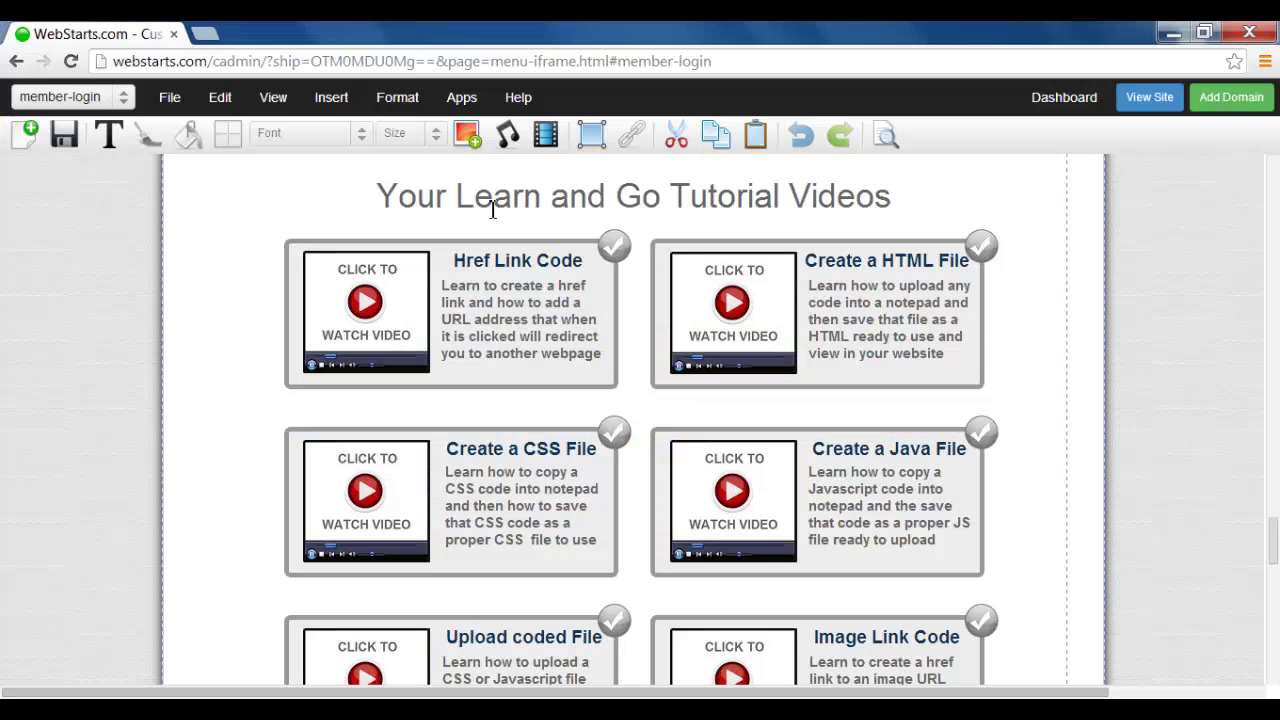
pyautogui.click(331, 100)
pyautogui.click(360, 191)
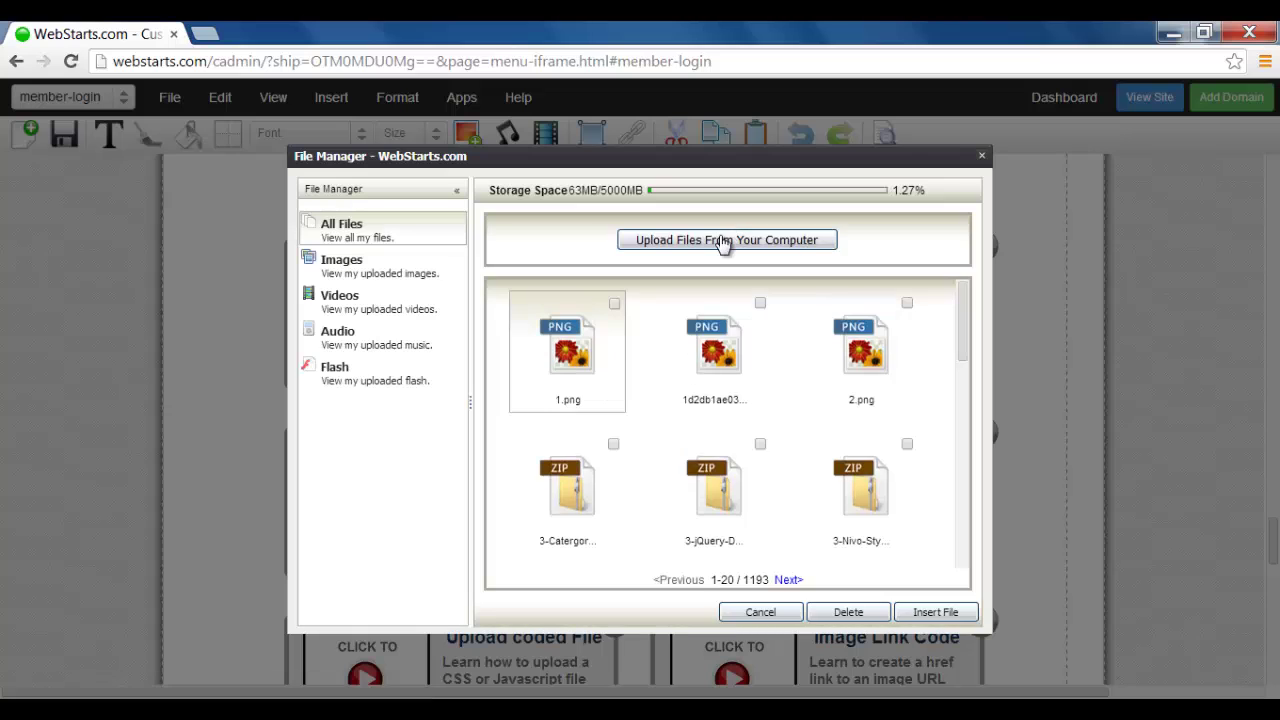
pyautogui.click(724, 241)
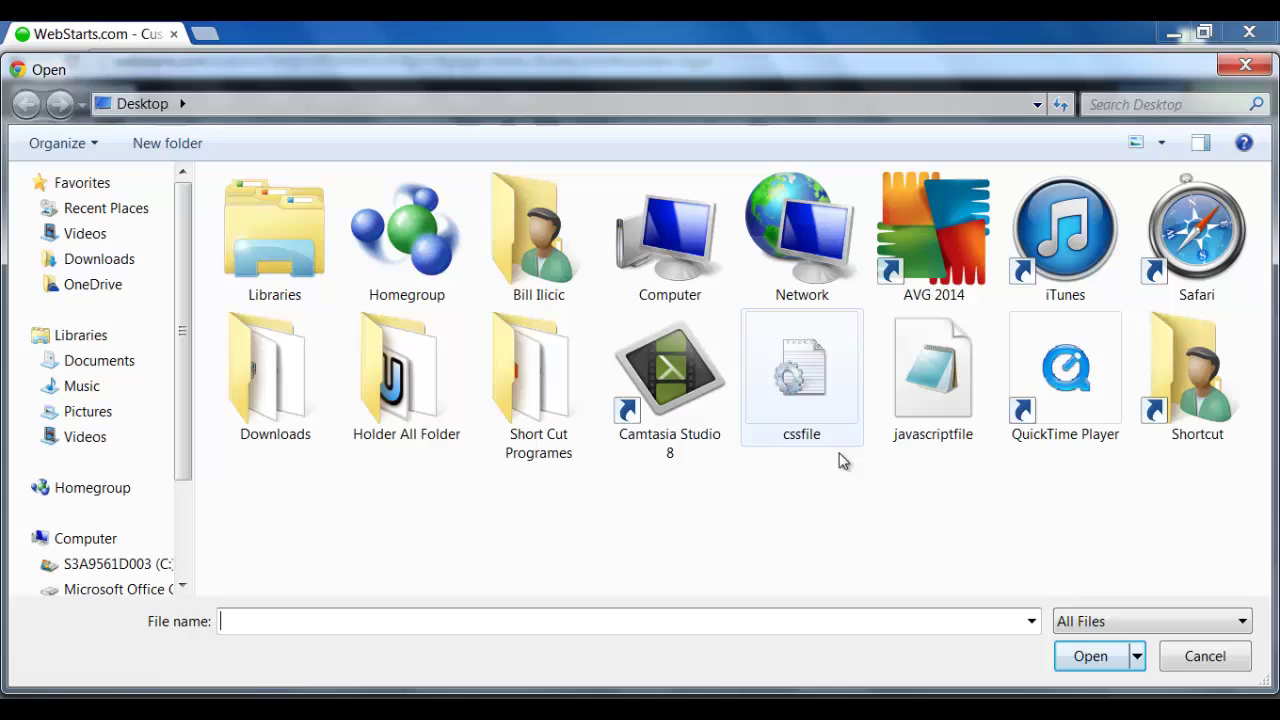
pyautogui.click(808, 382)
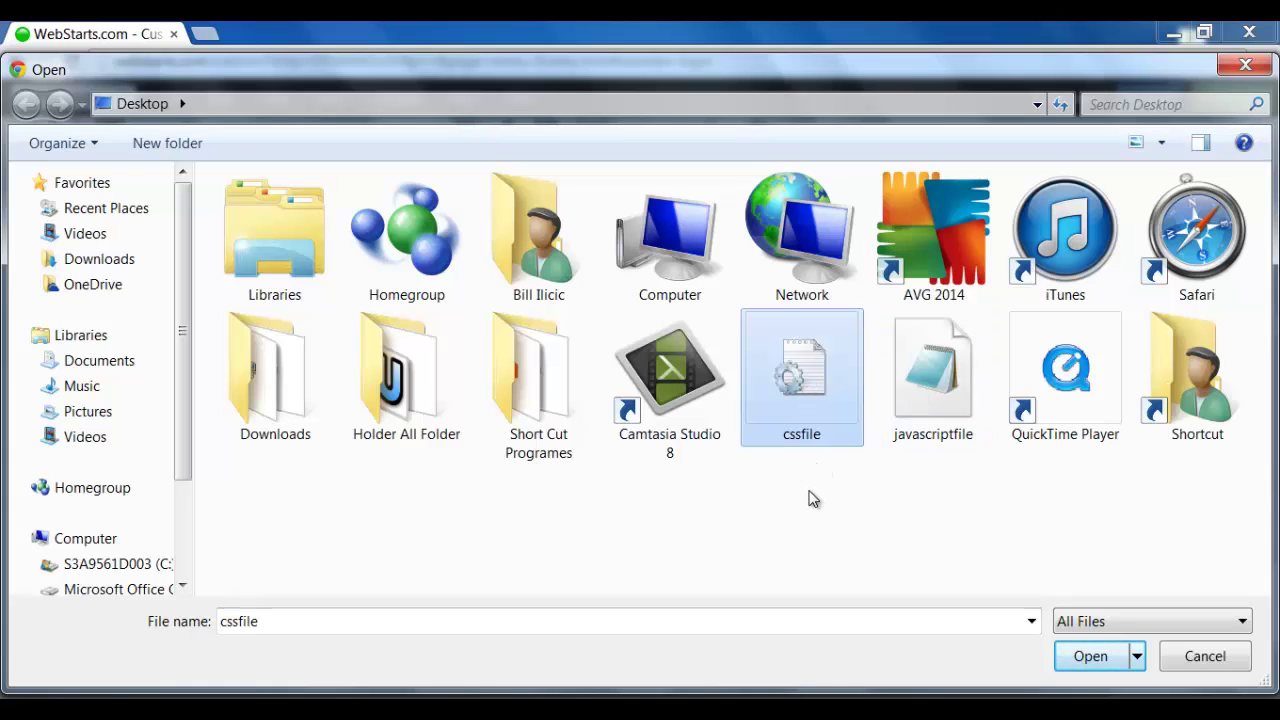
pyautogui.keyDown('ctrl'); pyautogui.click(934, 338); pyautogui.keyUp('ctrl')
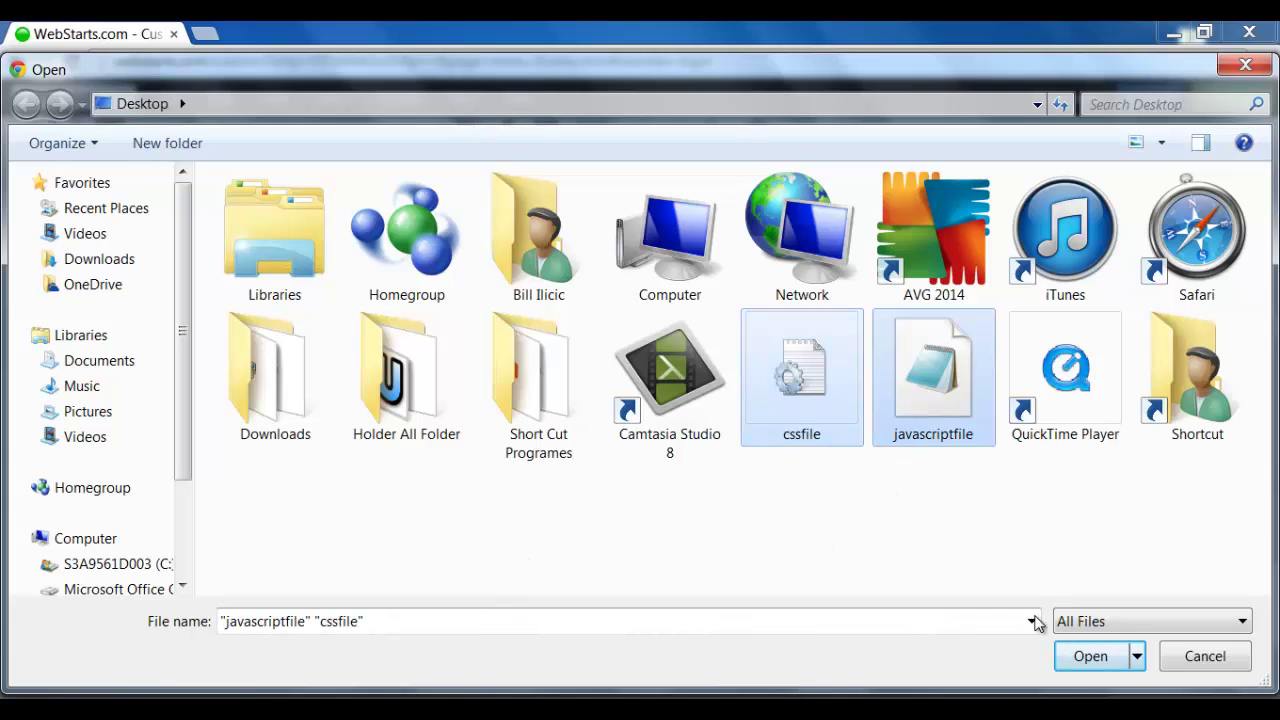
pyautogui.click(1088, 660)
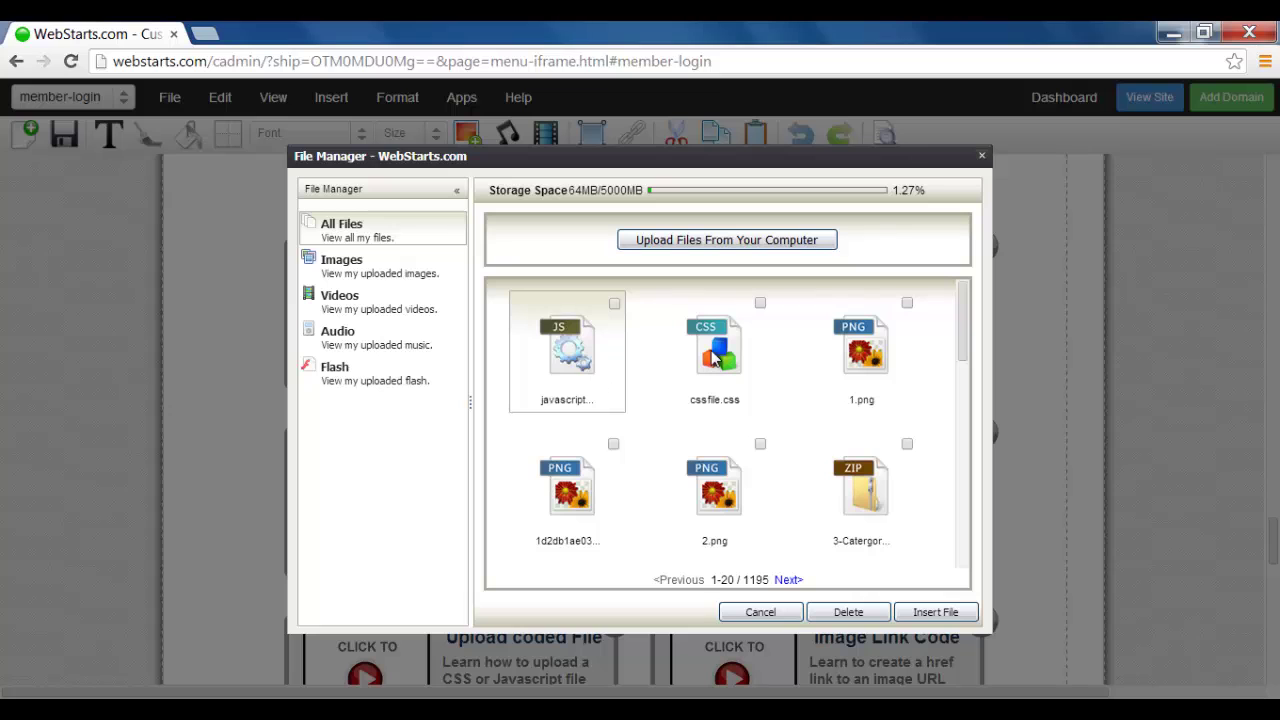
# Close the file manager and copy the cssfile name from the desktop.
pyautogui.click(982, 156)
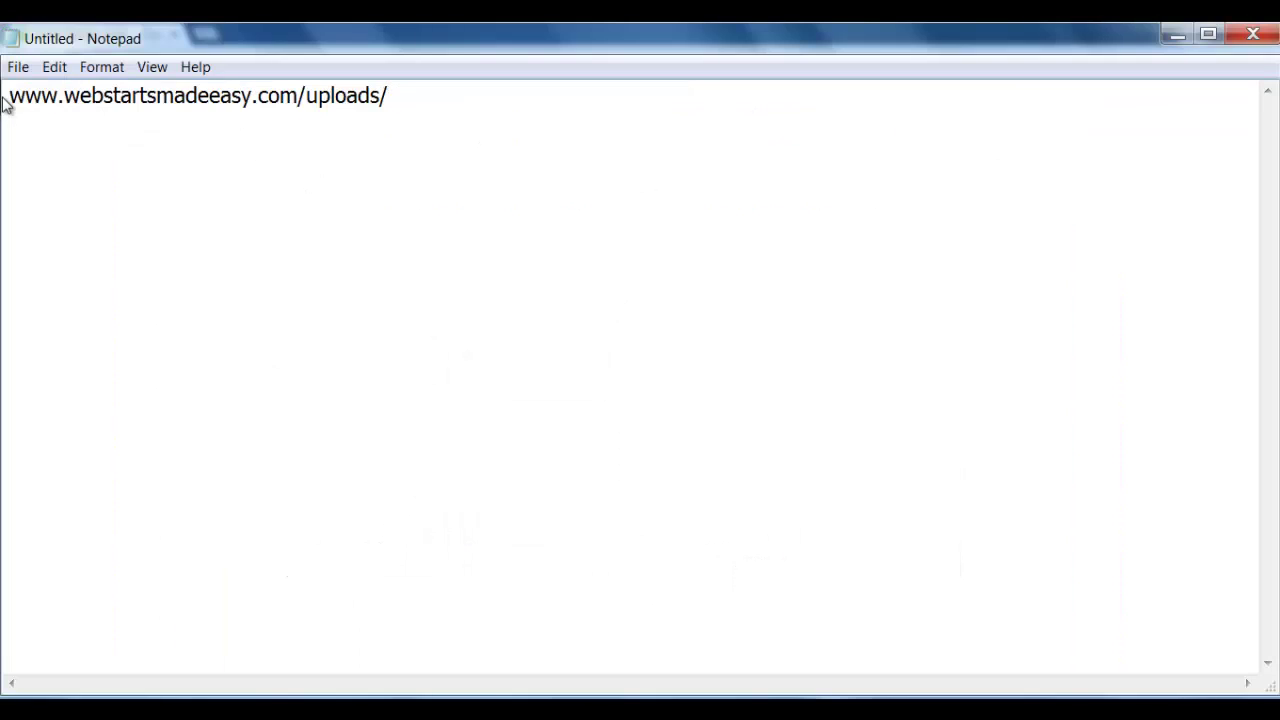
pyautogui.moveTo(10, 95); pyautogui.dragTo(383, 93)
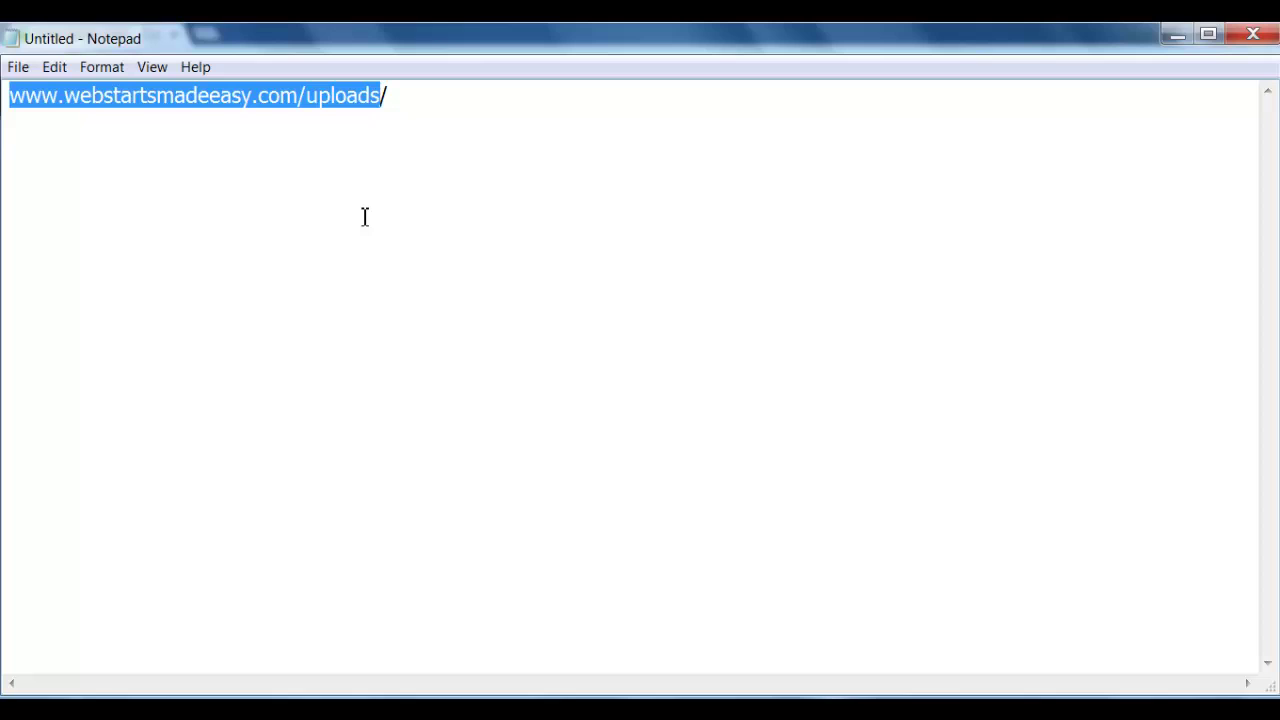
pyautogui.click(401, 93)
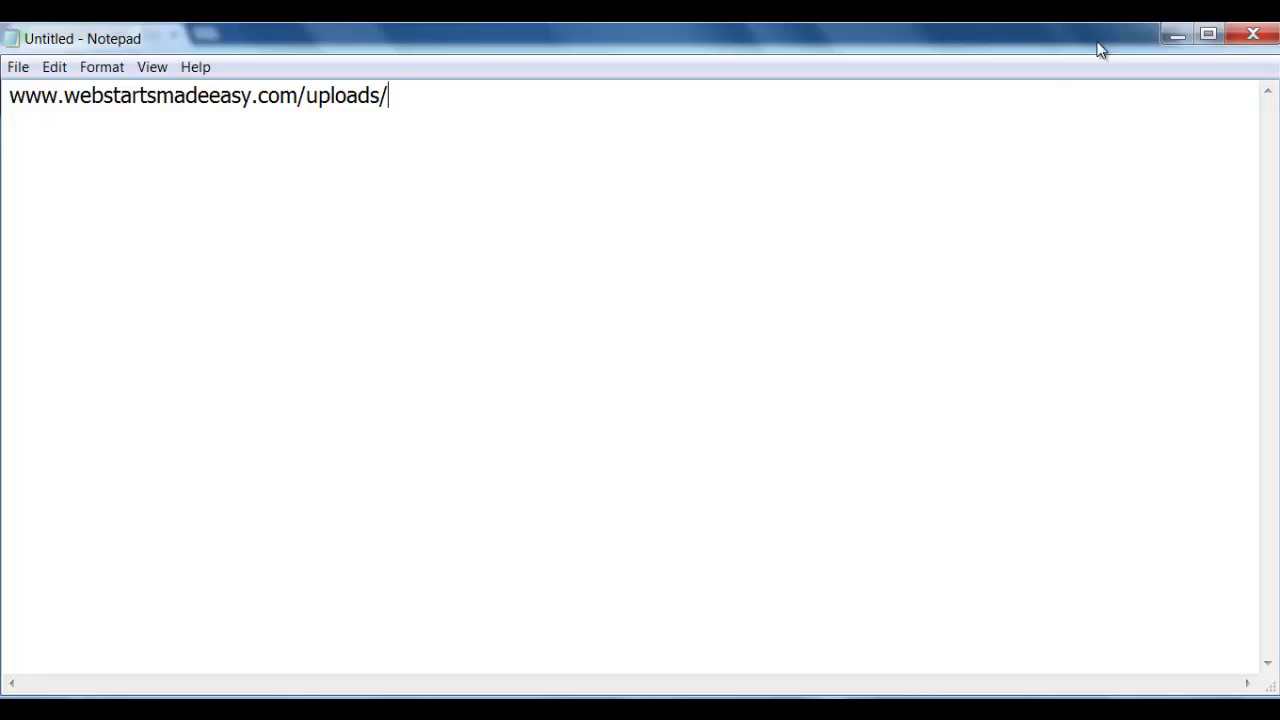
pyautogui.click(1166, 37)
pyautogui.click(1166, 36)
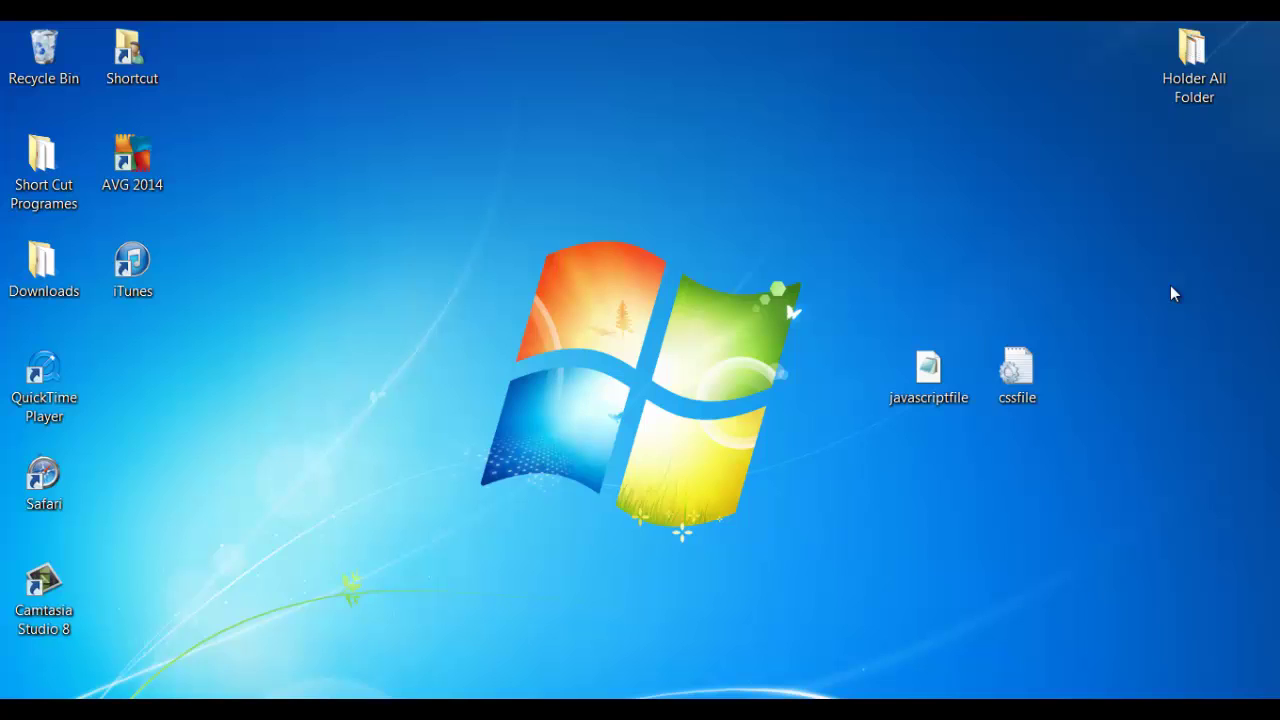
pyautogui.doubleClick(1015, 399)
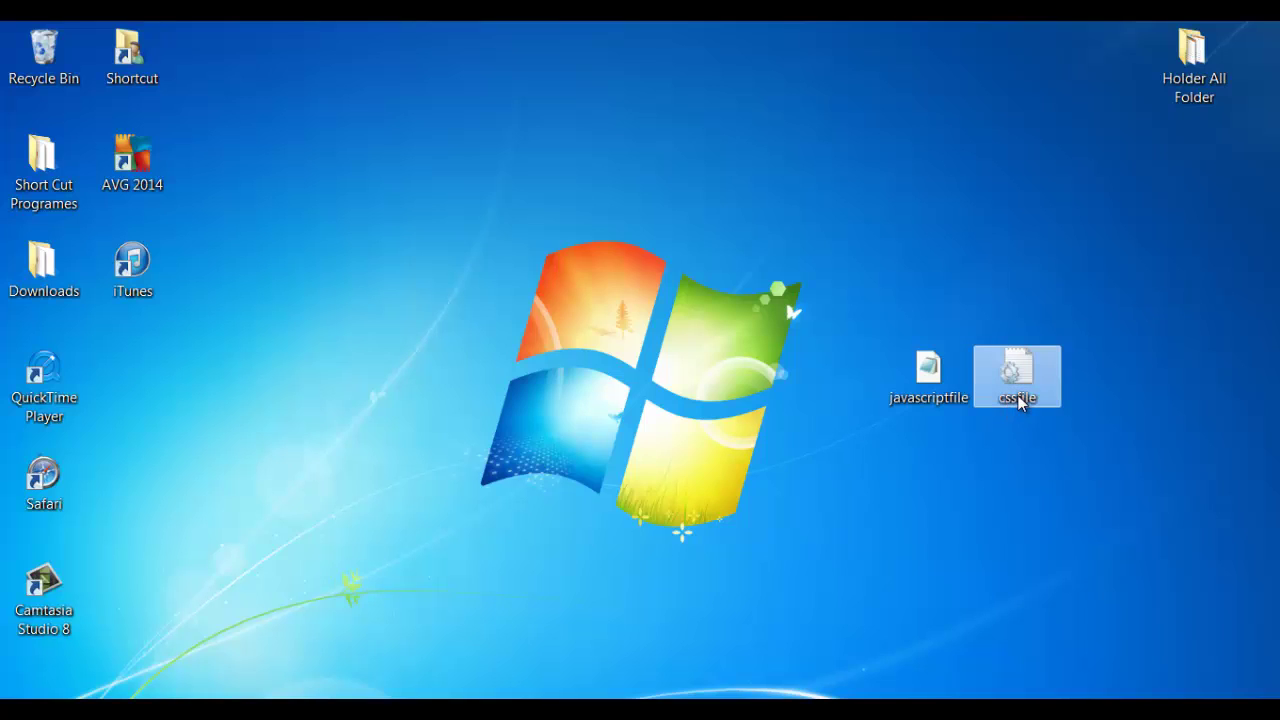
pyautogui.click(1019, 400)
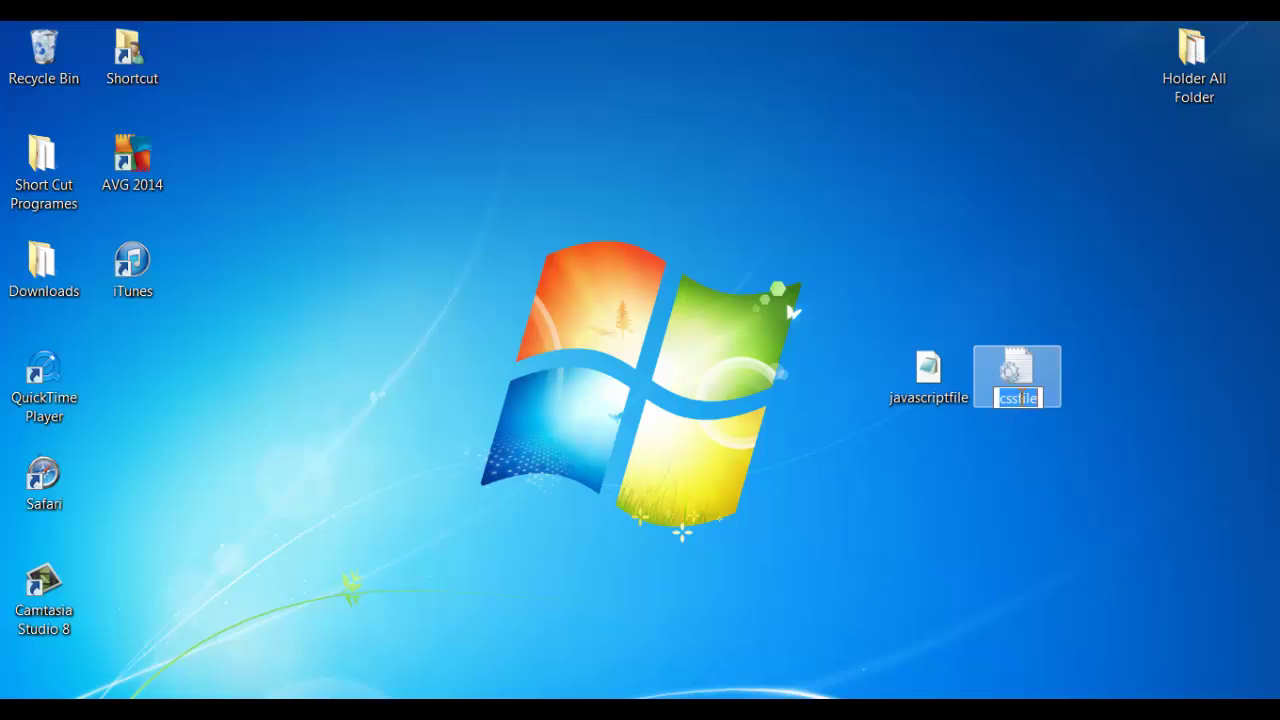
pyautogui.rightClick(1019, 398)
pyautogui.click(1041, 462)
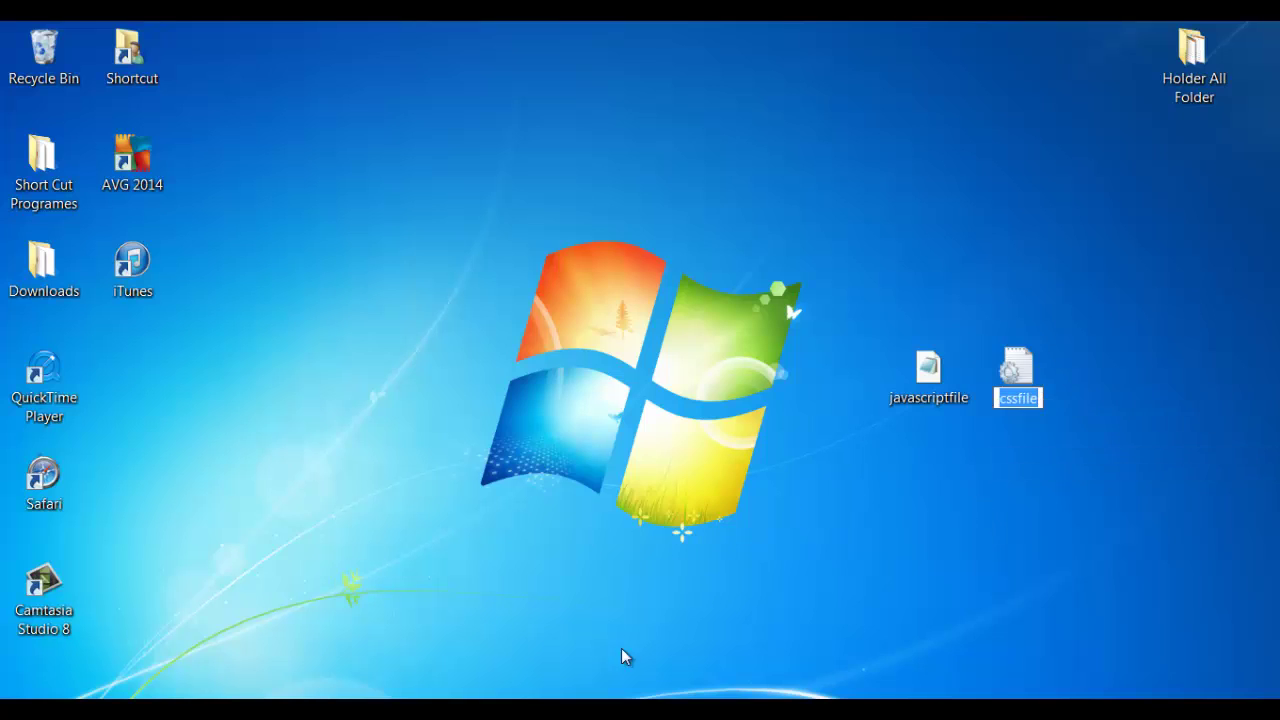
pyautogui.hotkey('alt', 'Tab')
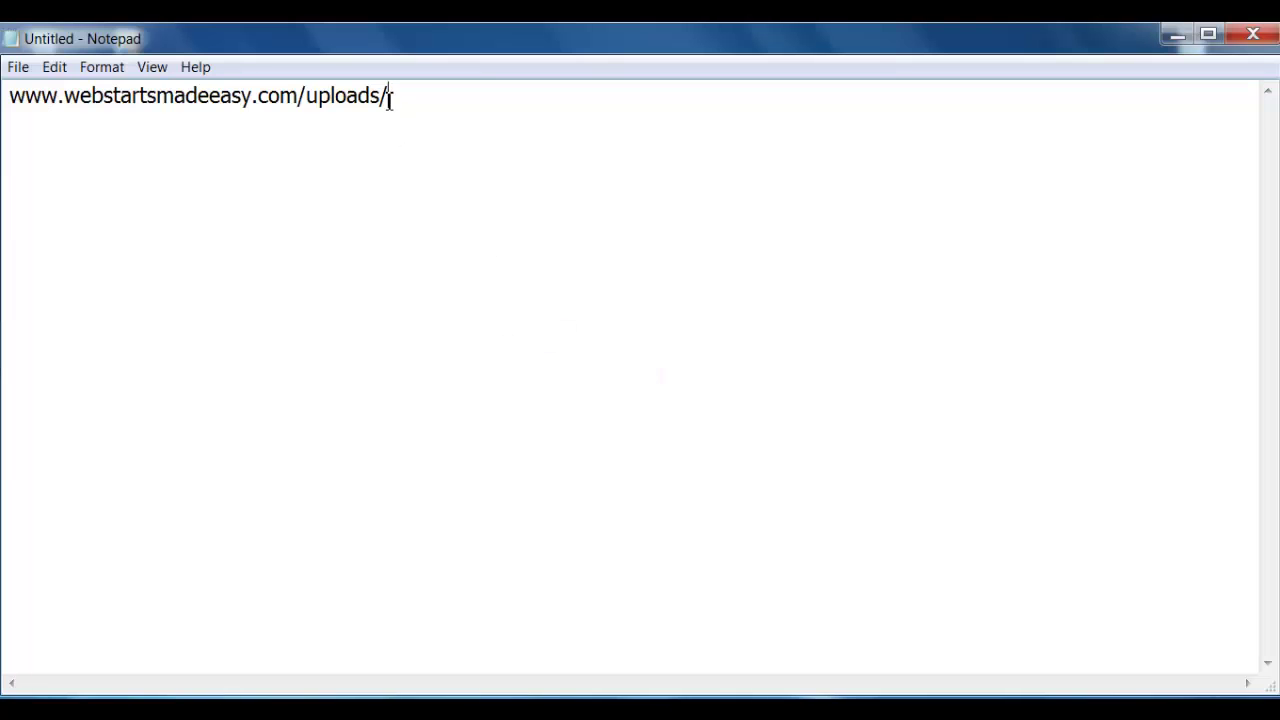
pyautogui.rightClick(389, 97)
pyautogui.click(443, 190)
pyautogui.write('.')
pyautogui.write('cssfile.css')
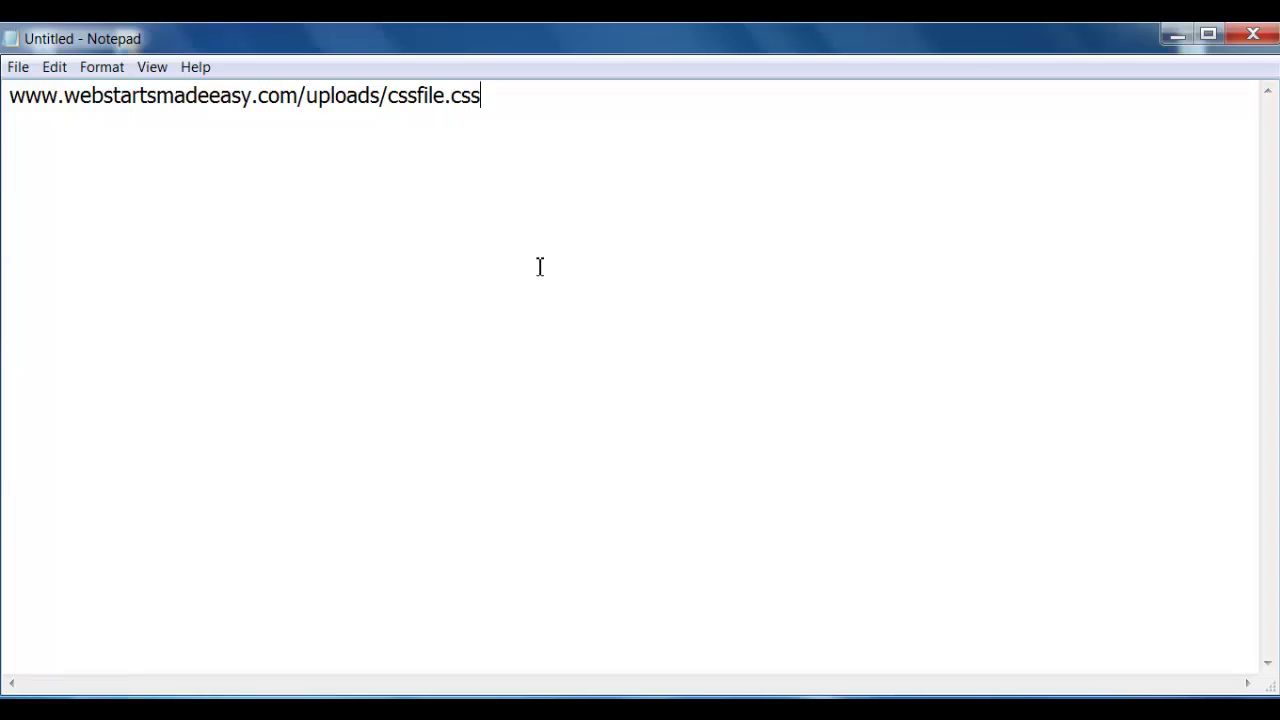
pyautogui.click(412, 266)
pyautogui.moveTo(12, 95); pyautogui.dragTo(493, 92)
pyautogui.rightClick(435, 93)
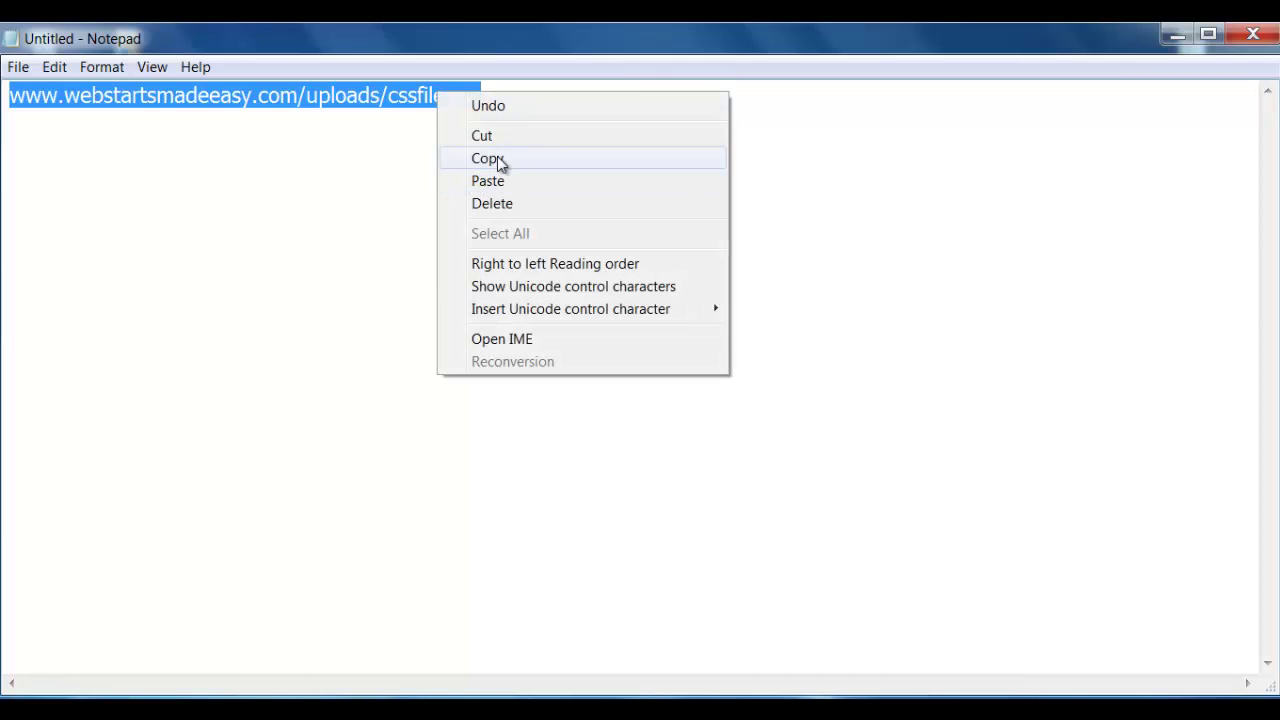
pyautogui.click(495, 156)
pyautogui.click(429, 690)
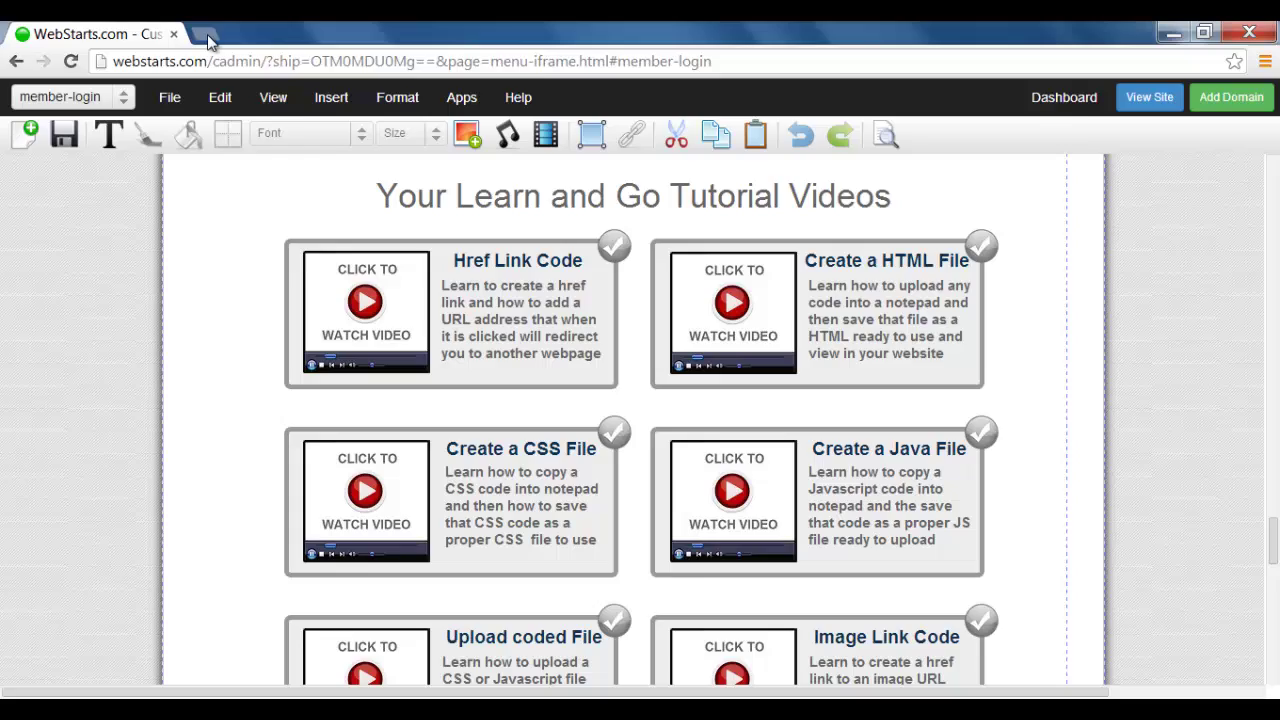
pyautogui.click(207, 34)
pyautogui.rightClick(137, 63)
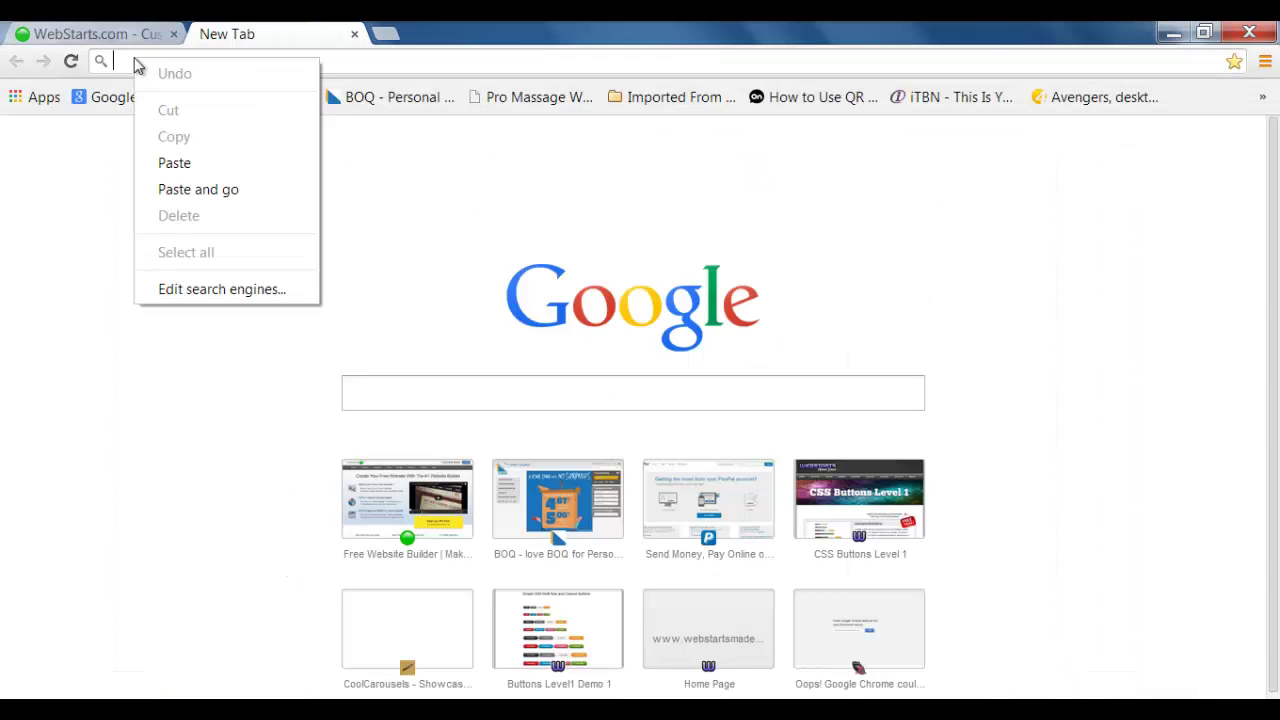
pyautogui.click(189, 162)
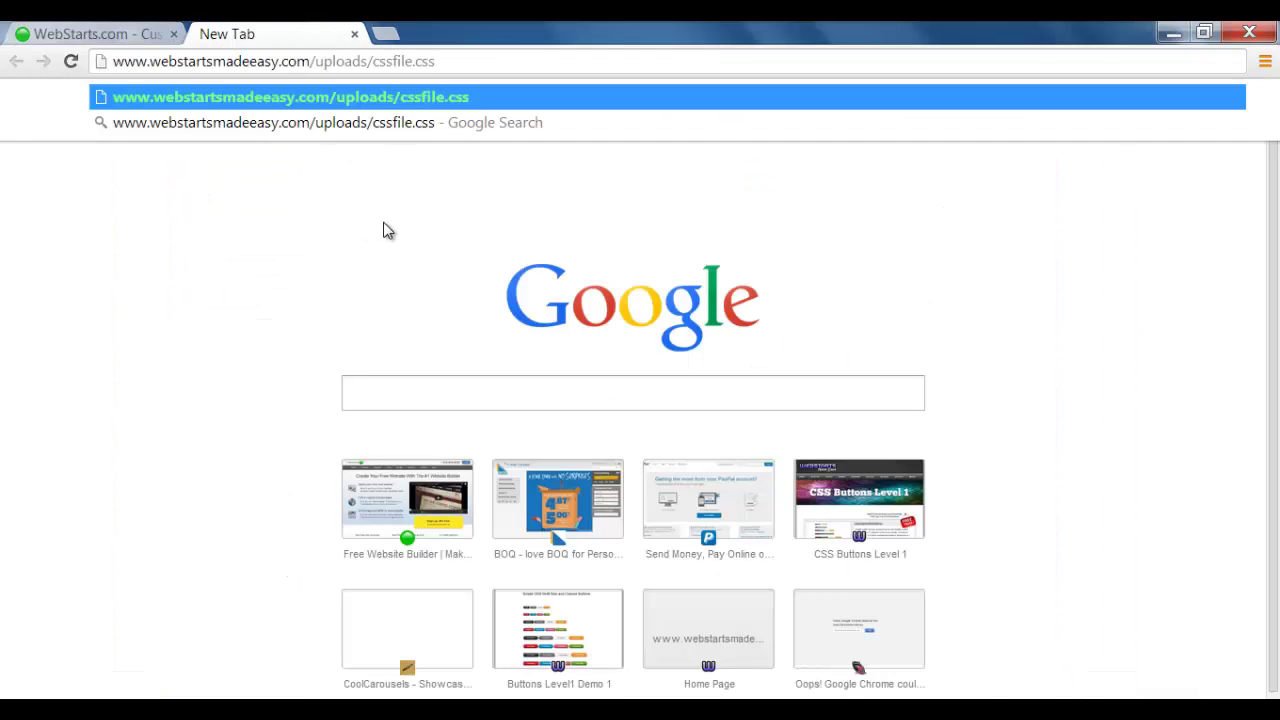
pyautogui.press('Return')
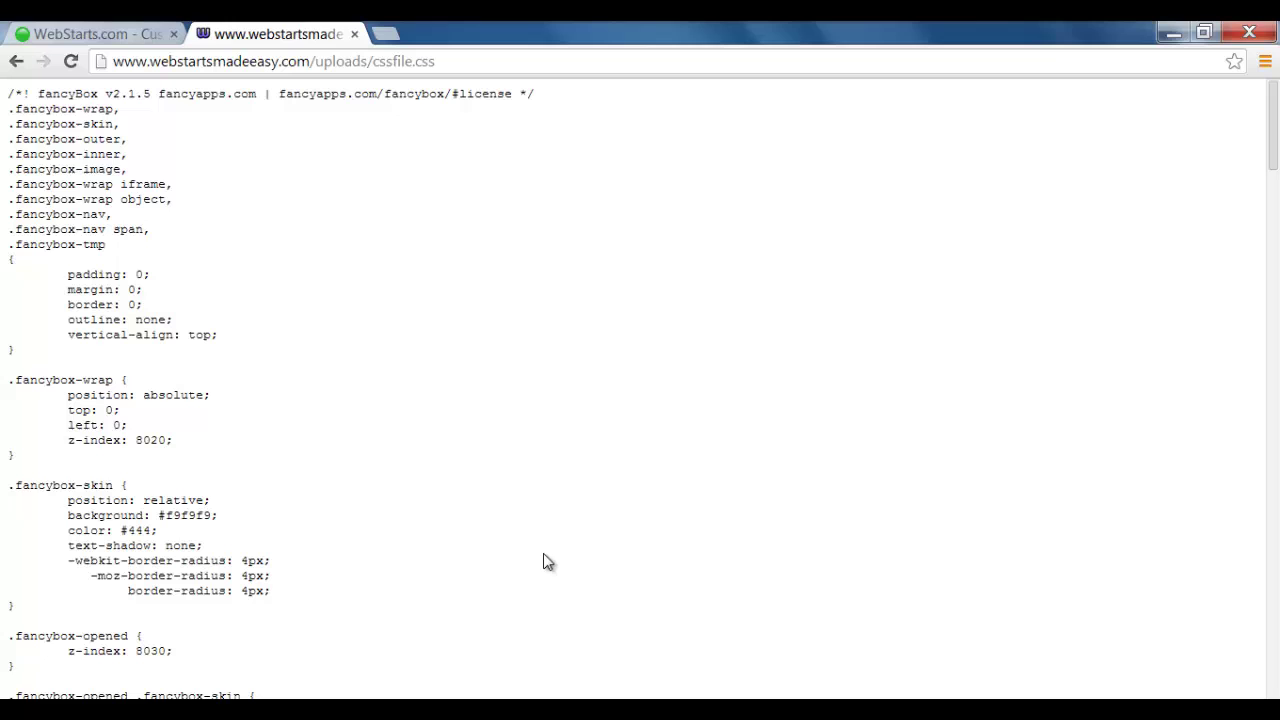
# Copy the javascriptfile name from the desktop file.
pyautogui.click(1173, 38)
pyautogui.click(1176, 36)
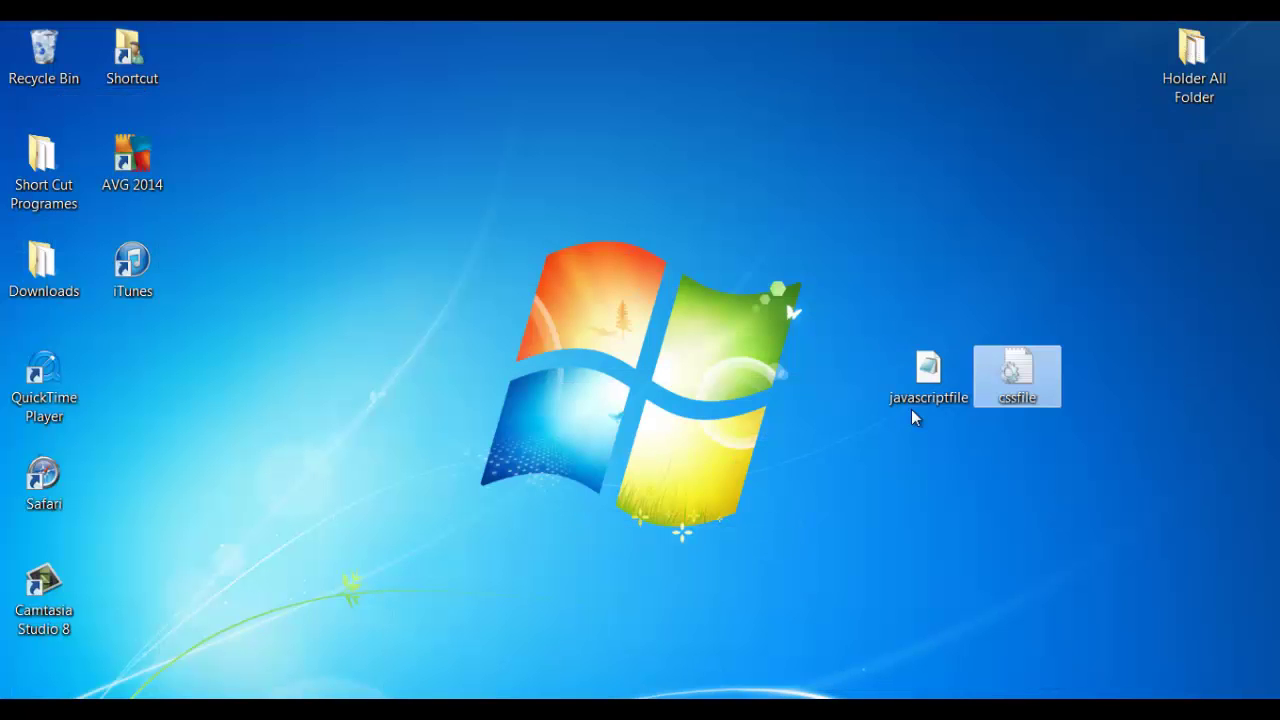
pyautogui.click(923, 399)
pyautogui.click(923, 399)
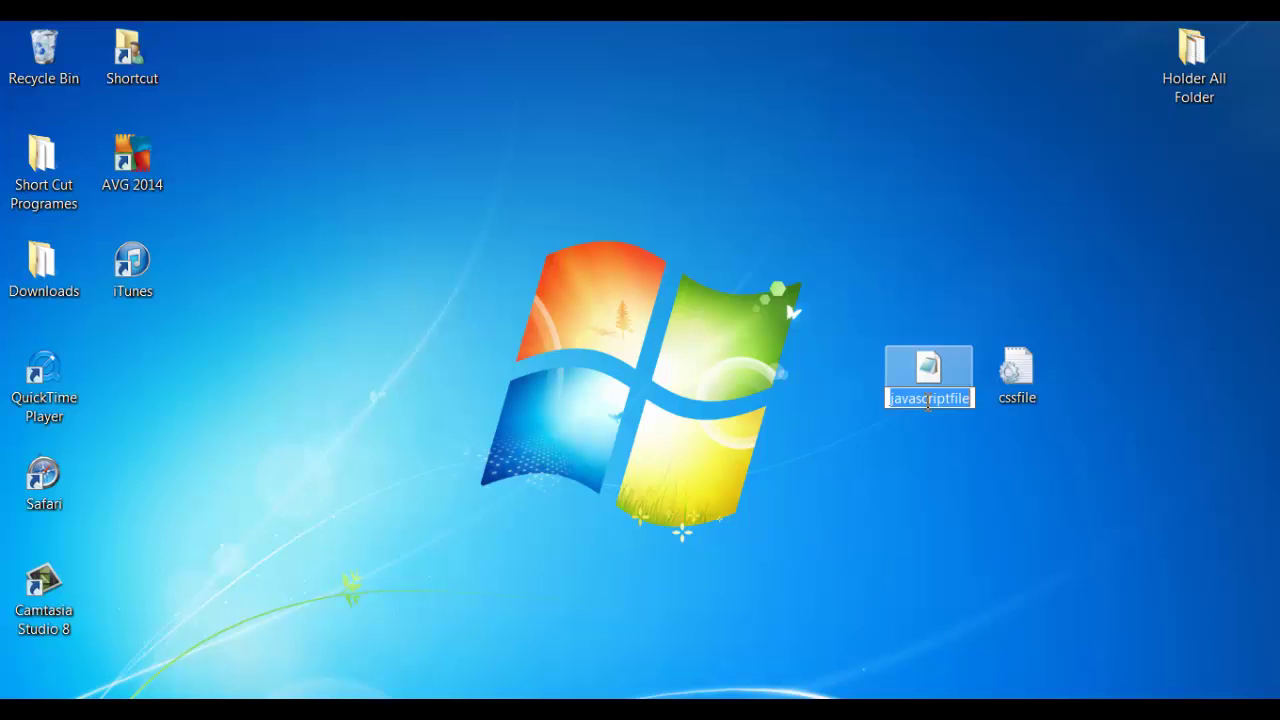
pyautogui.rightClick(926, 400)
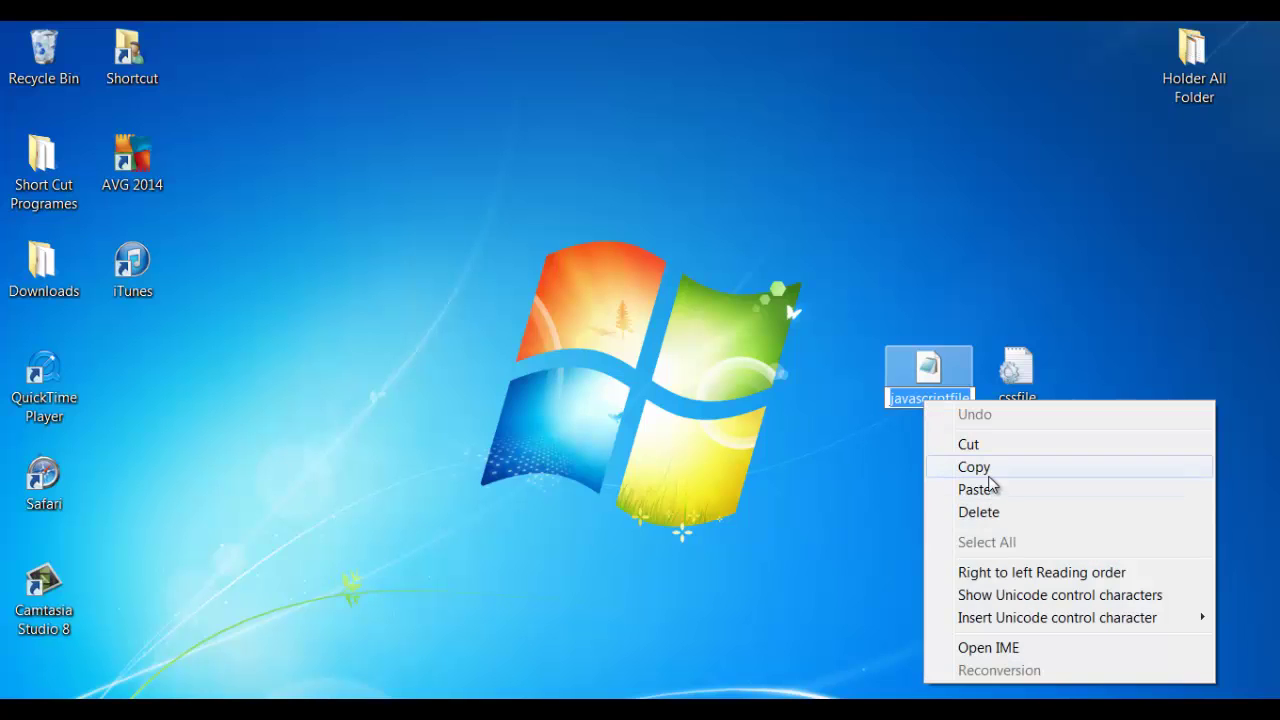
pyautogui.click(983, 475)
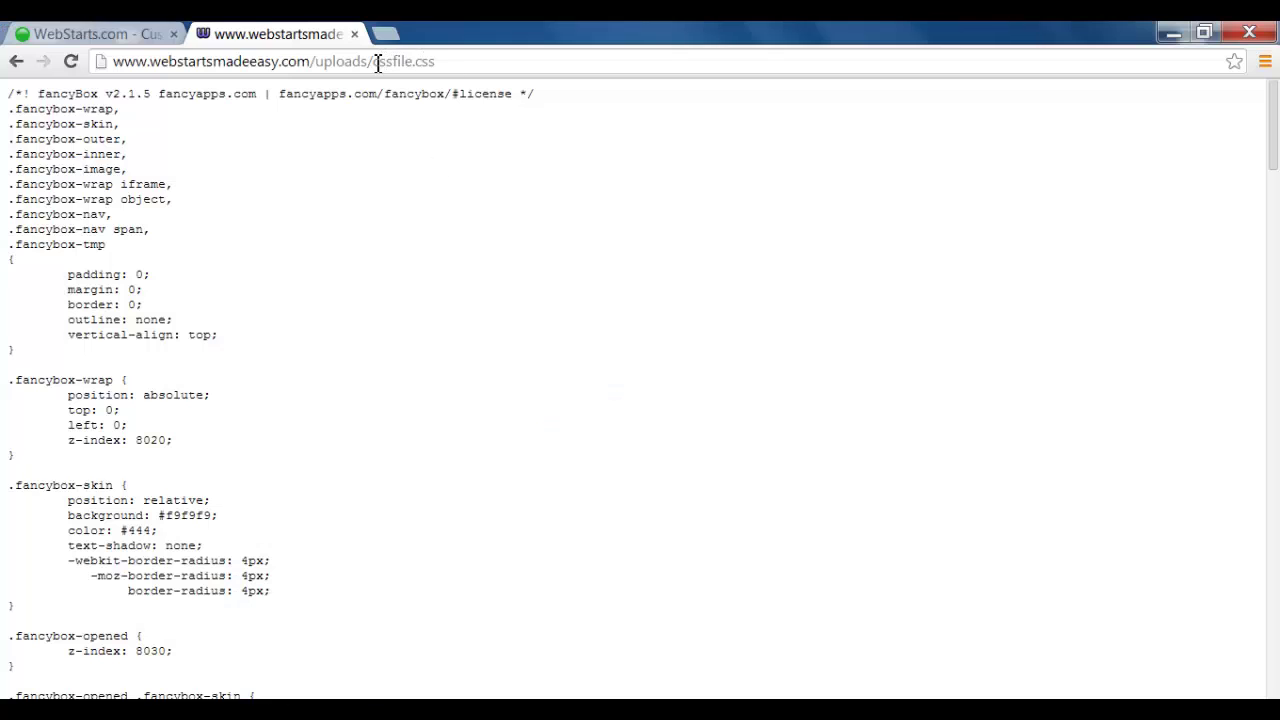
pyautogui.click(377, 62)
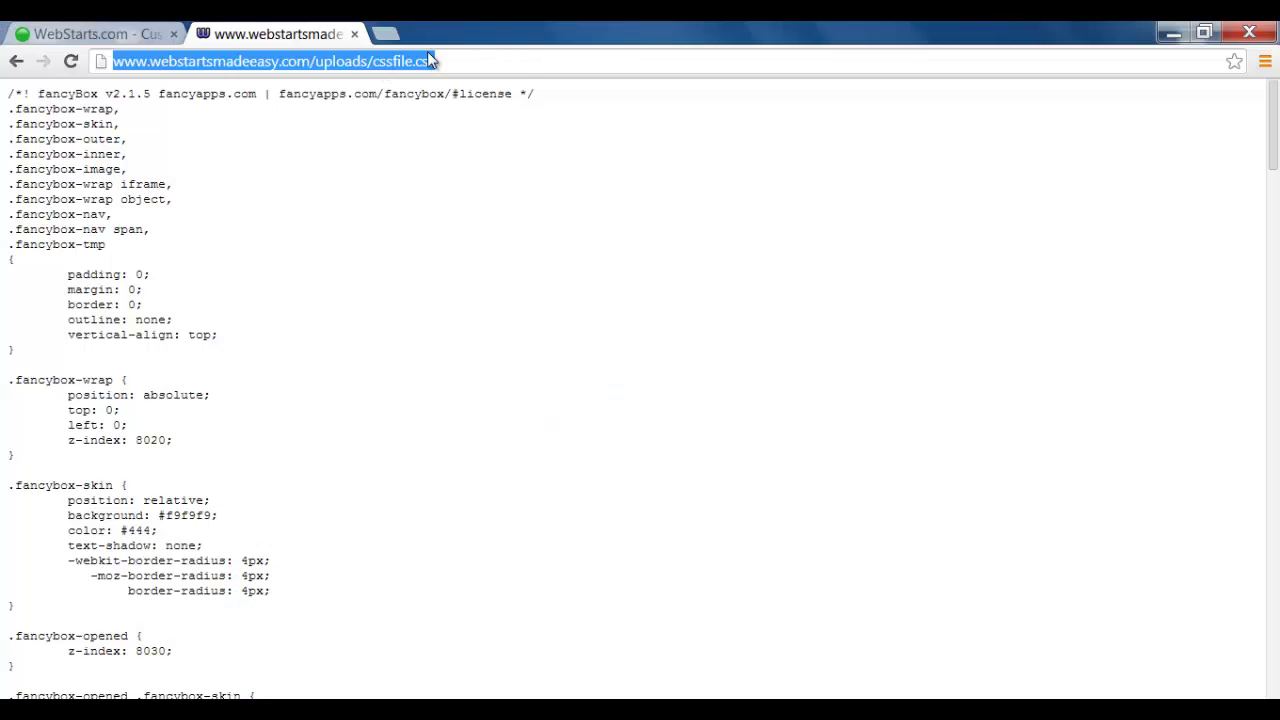
pyautogui.press('End')
pyautogui.moveTo(376, 62); pyautogui.dragTo(446, 61)
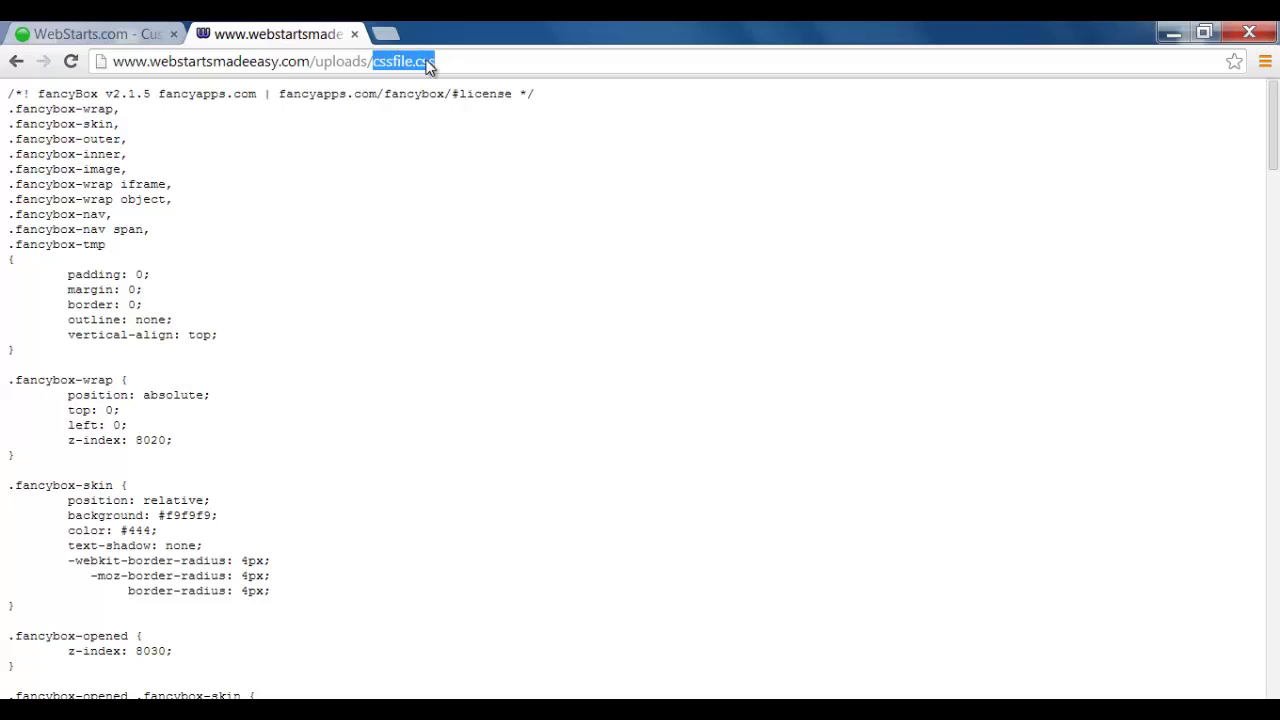
pyautogui.rightClick(428, 64)
pyautogui.click(474, 163)
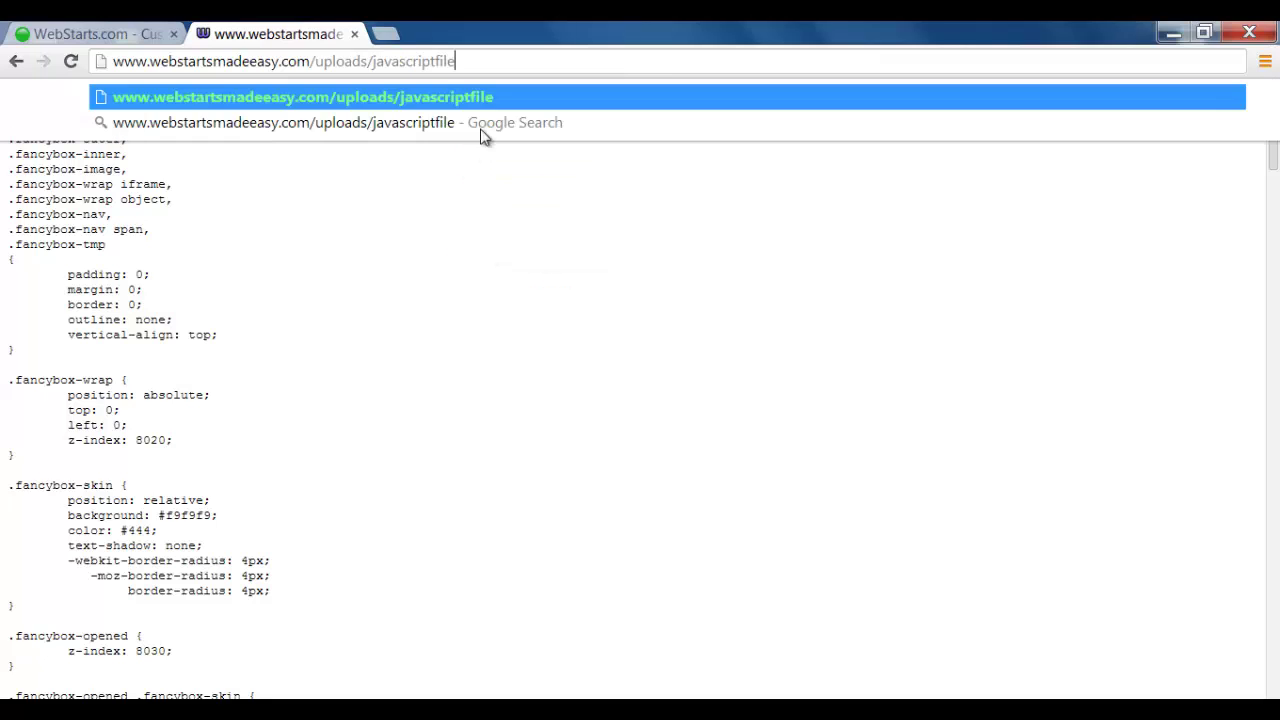
pyautogui.click(497, 222)
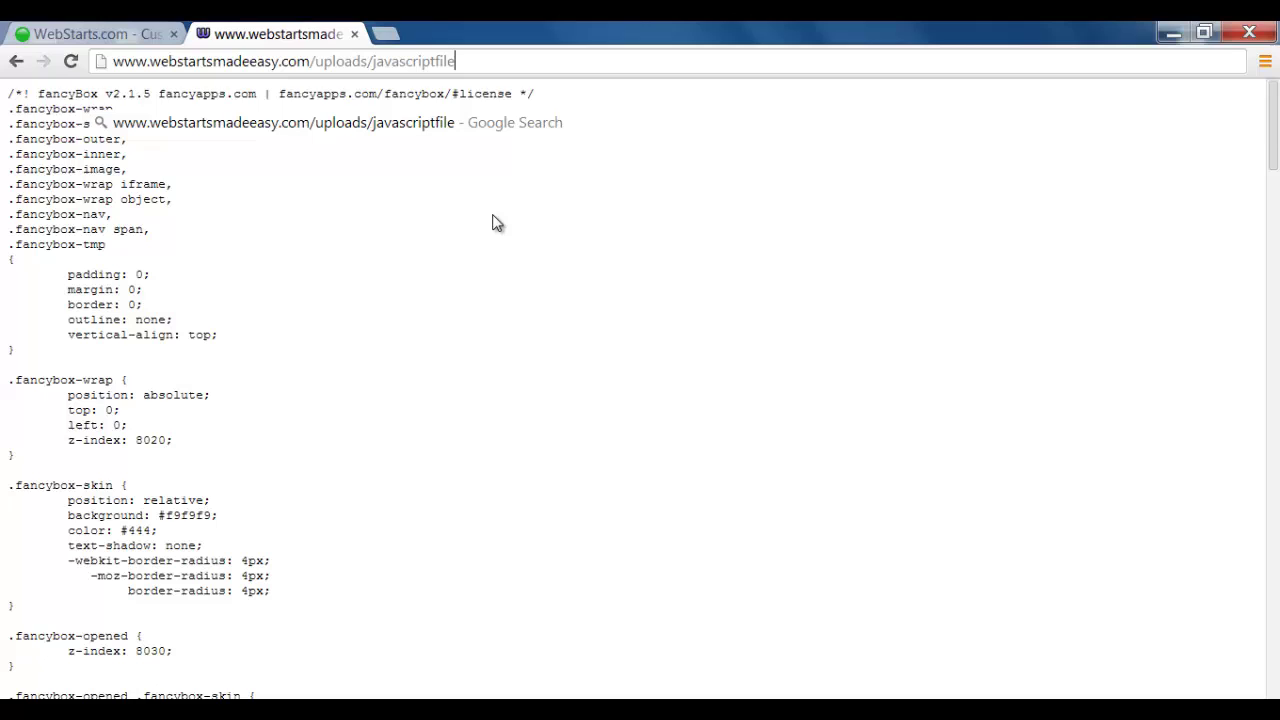
pyautogui.write('.js')
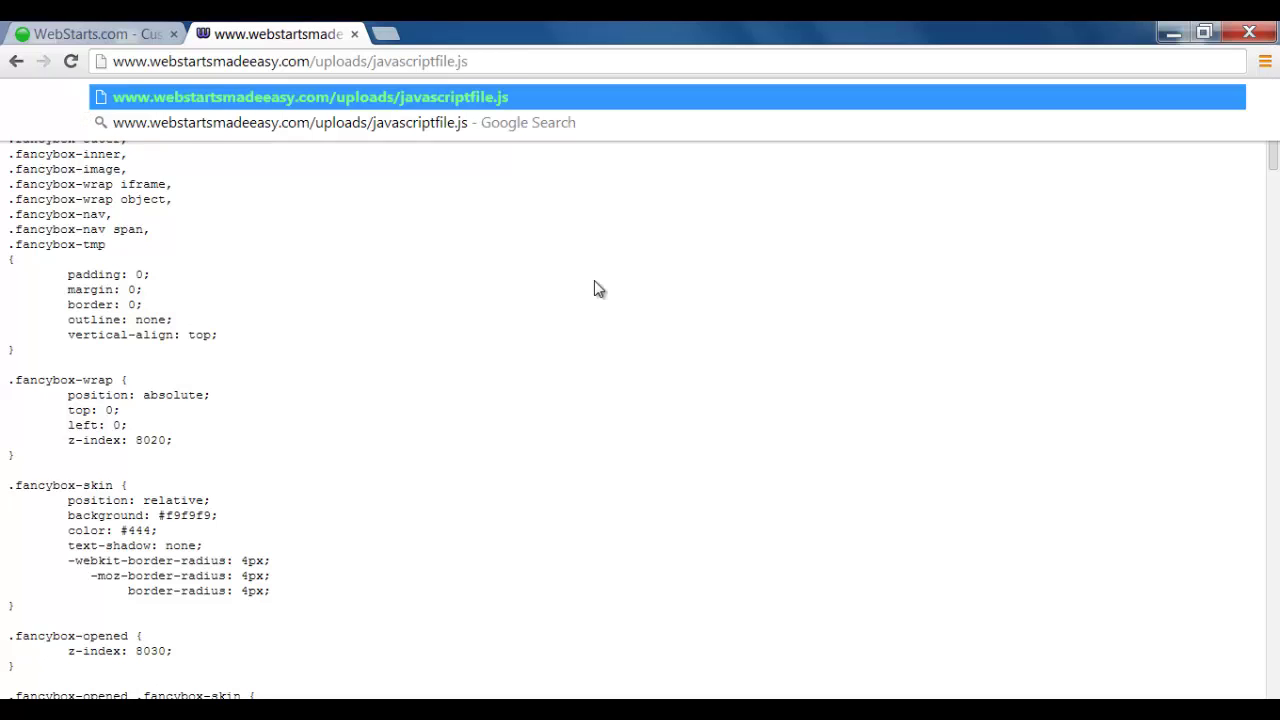
pyautogui.press('Return')
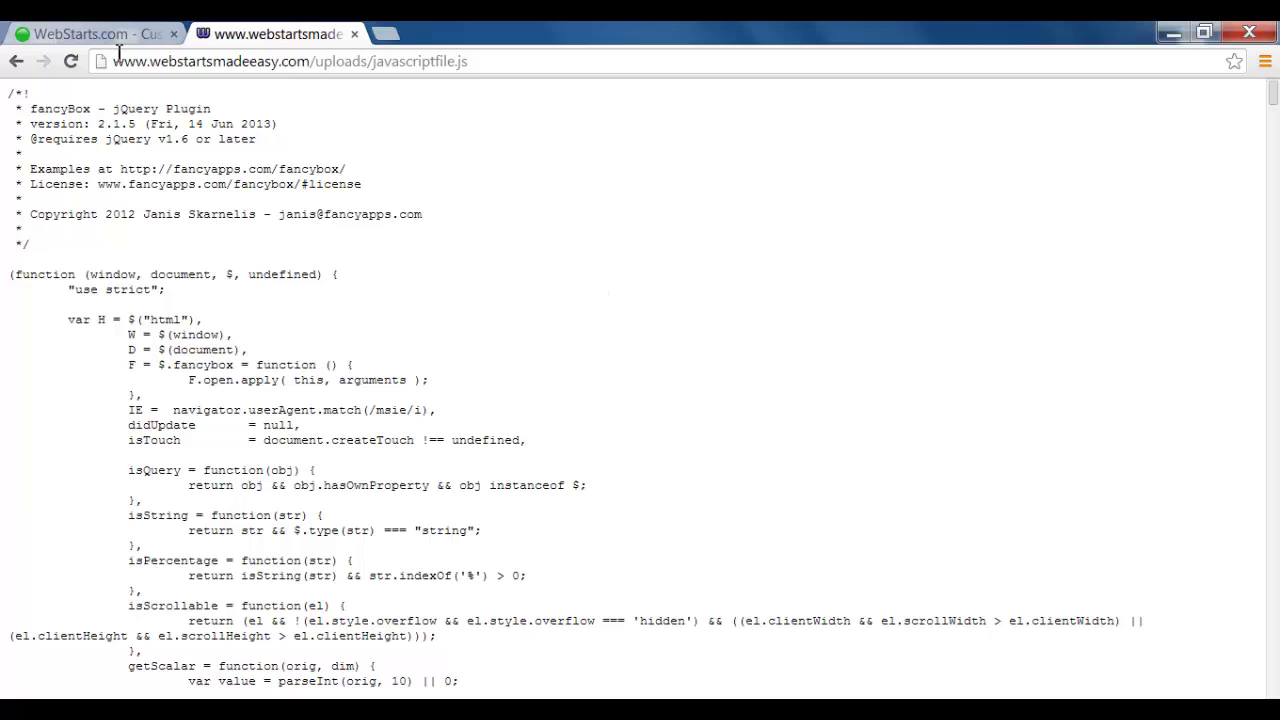
pyautogui.moveTo(114, 61); pyautogui.dragTo(376, 62)
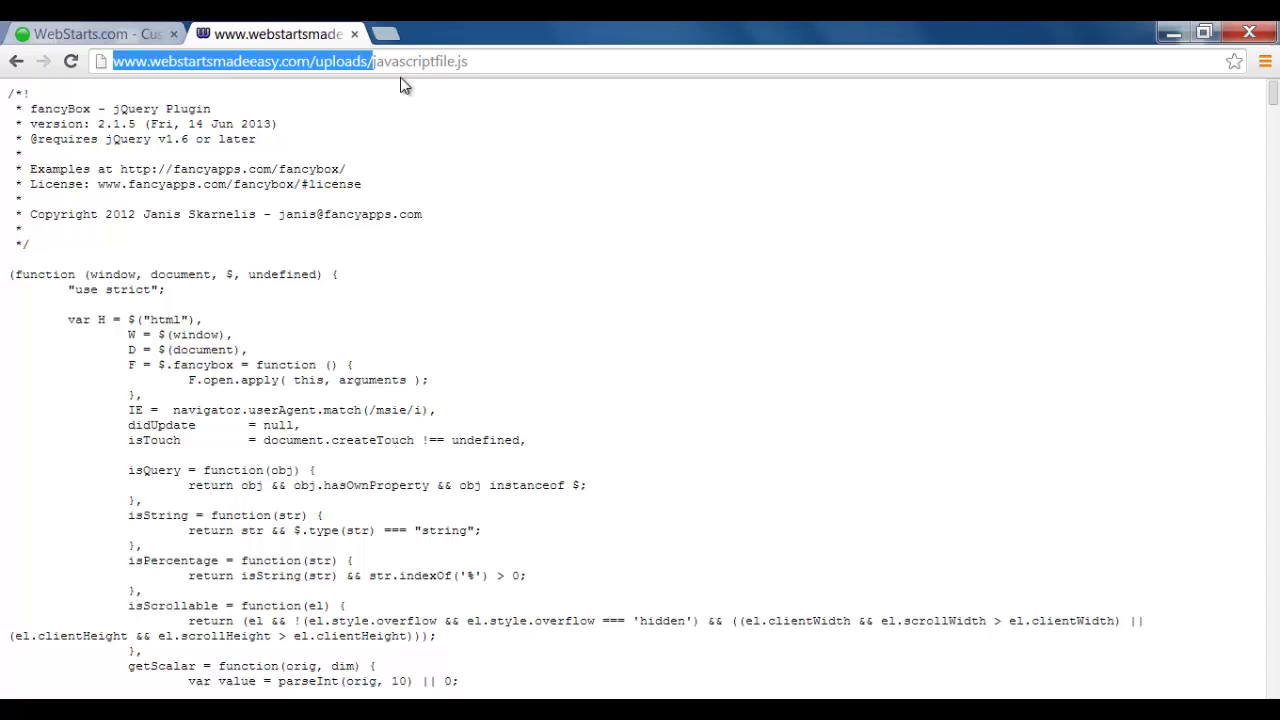
pyautogui.click(378, 61)
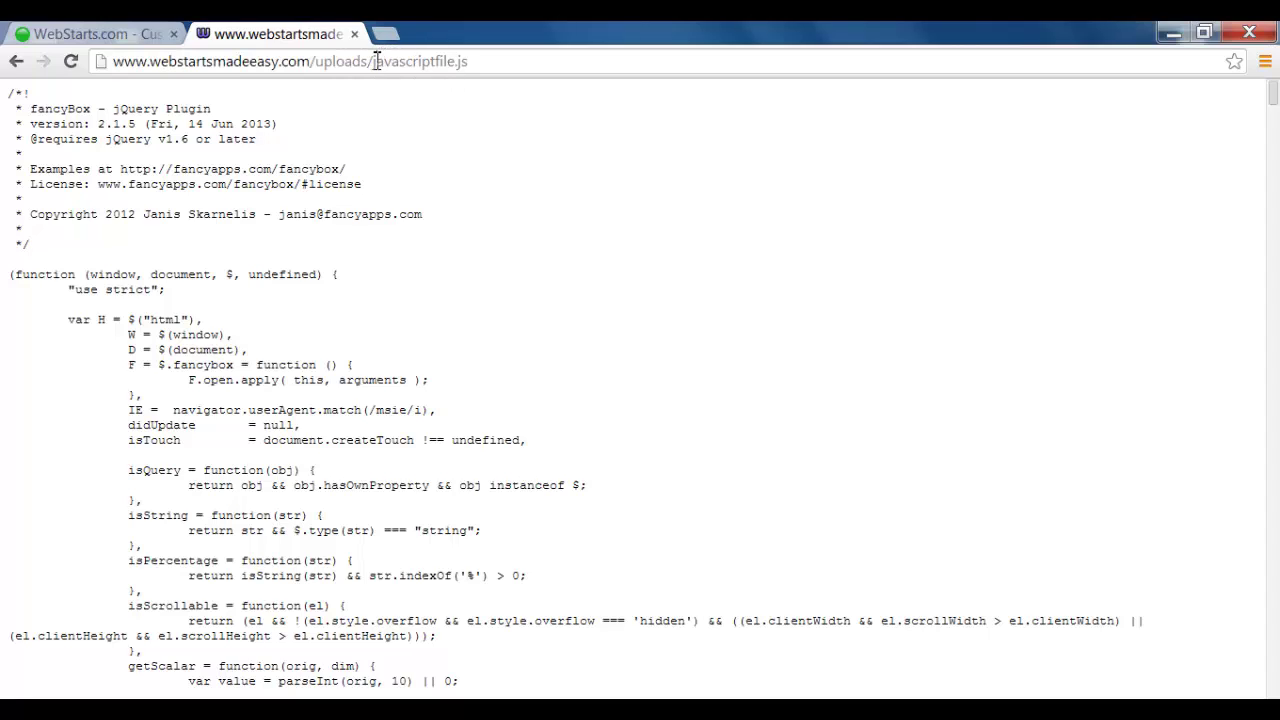
pyautogui.moveTo(376, 61); pyautogui.dragTo(458, 61)
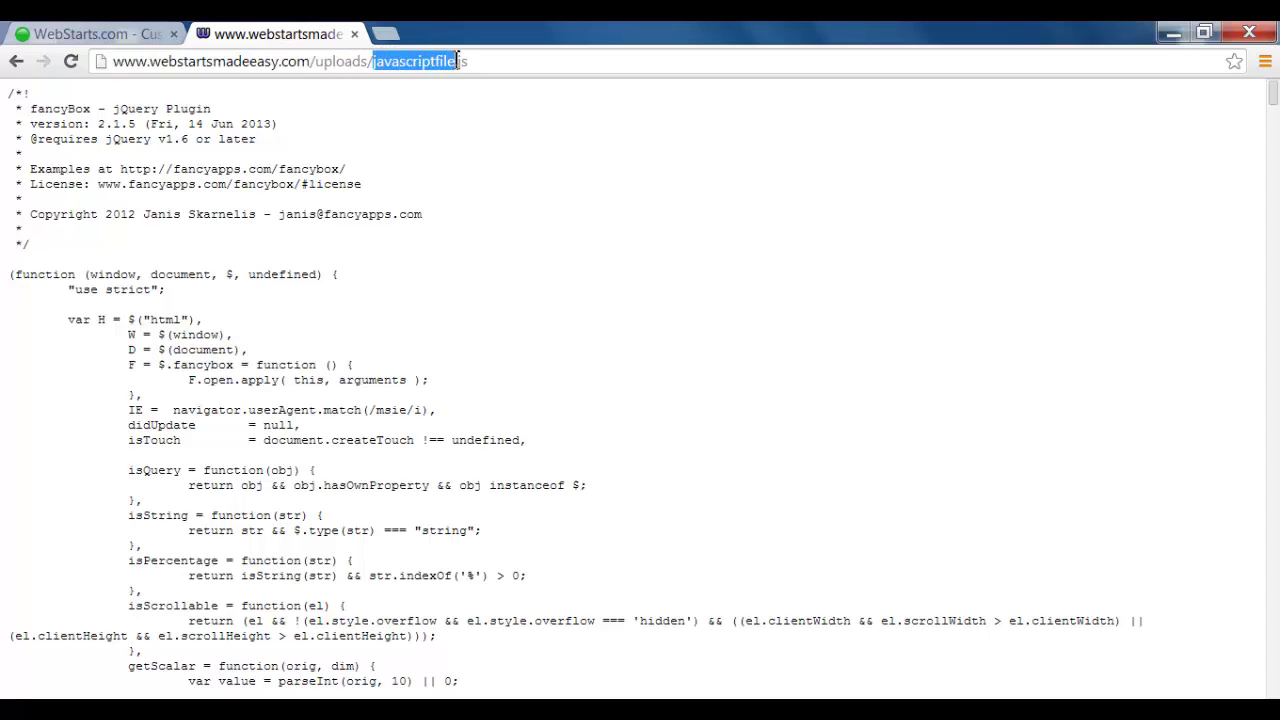
pyautogui.click(437, 141)
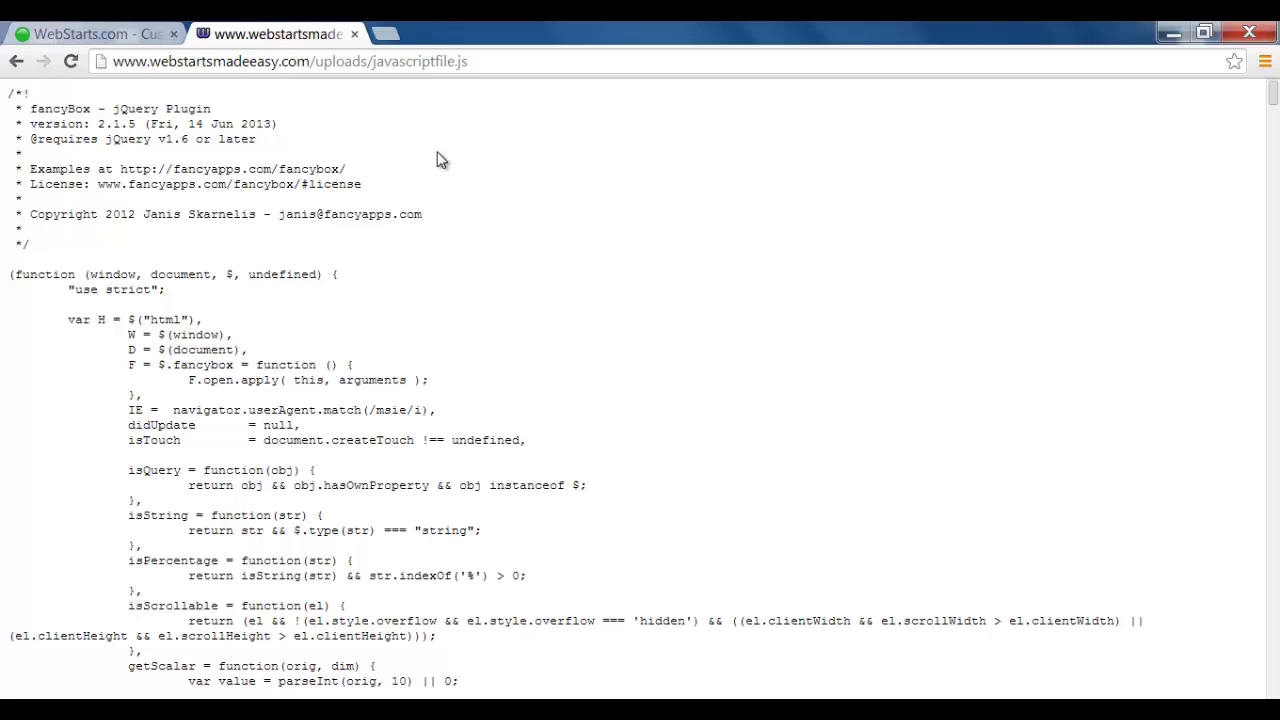